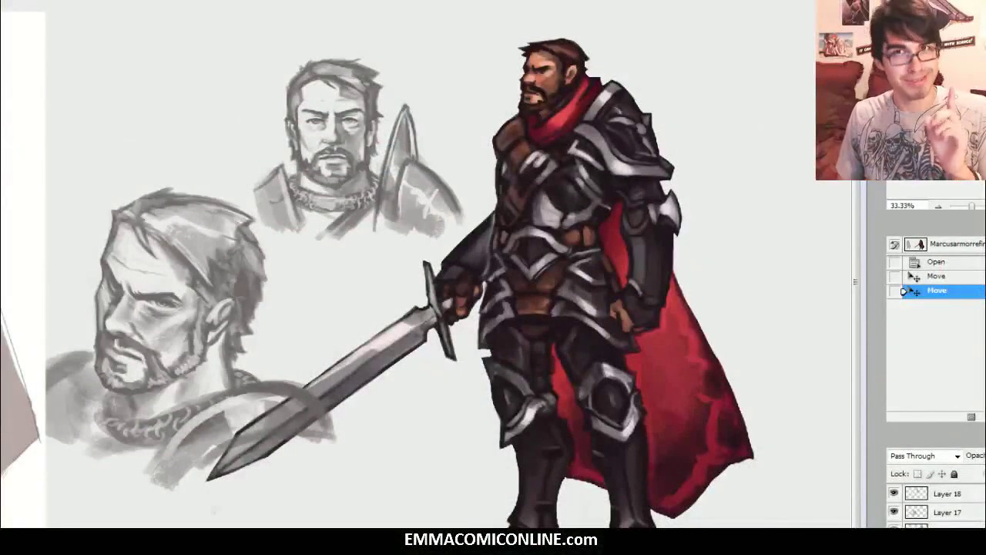
Hide the layers holding the full-colour armoured knight and the grey portrait heads.
drag(424, 270, 552, 264)
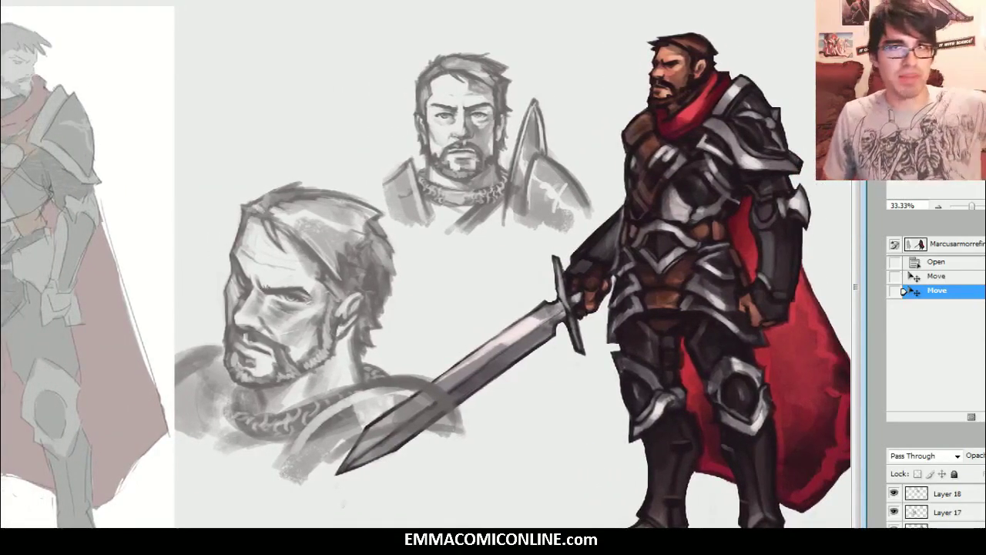
drag(551, 264, 528, 263)
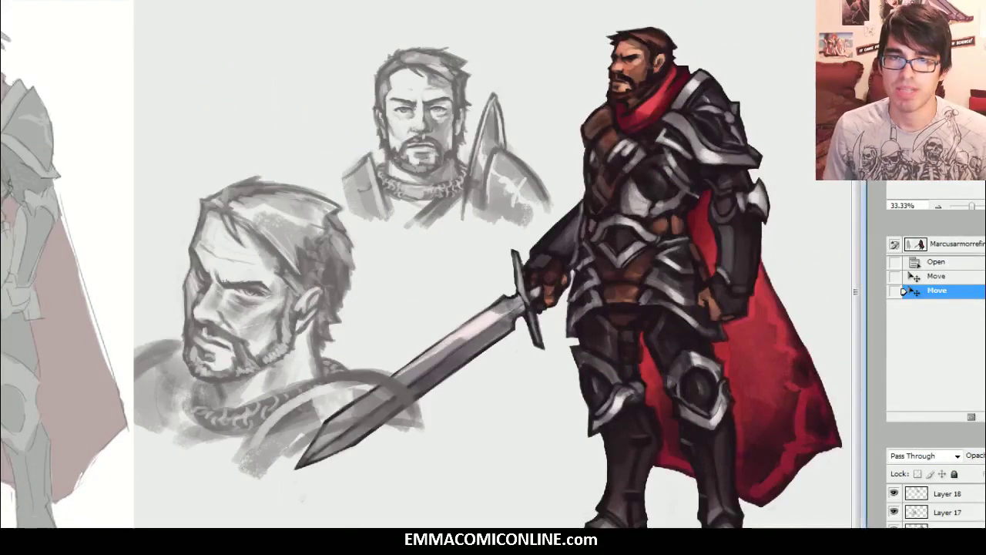
click(896, 499)
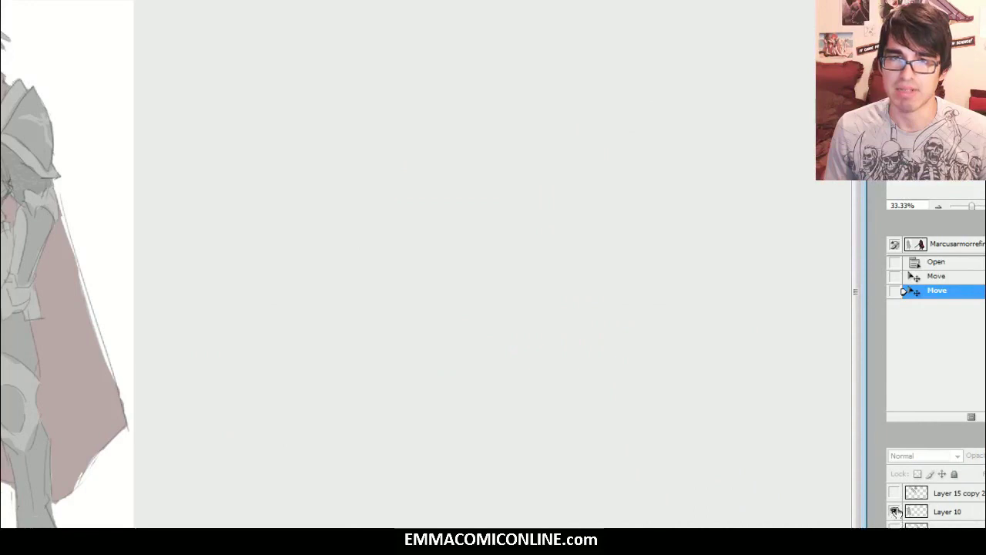
click(895, 512)
scroll(895, 511, up, 2)
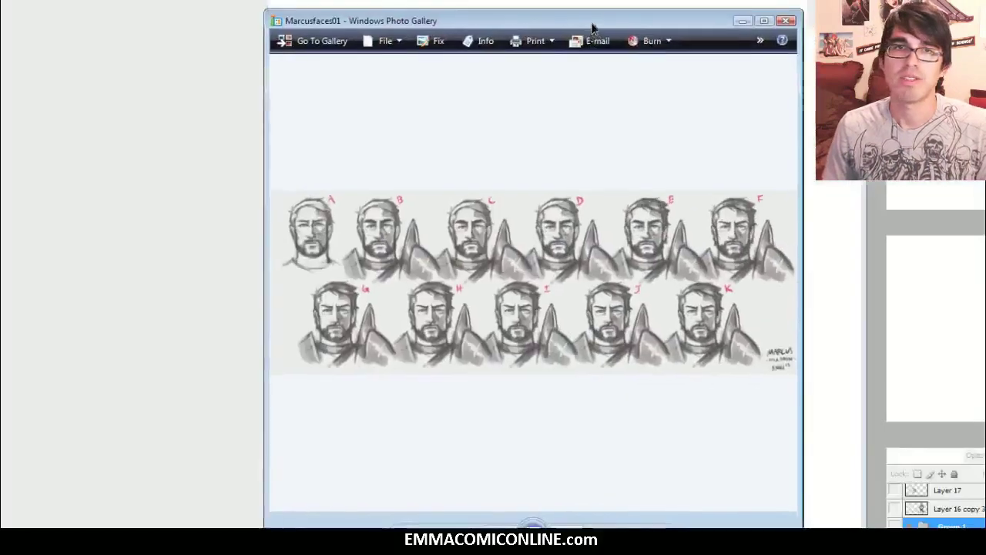
Switch to the Marcusfaces01 image in Windows Photo Gallery, enlarge its window and zoom in on the lettered face sketches.
drag(590, 27, 498, 11)
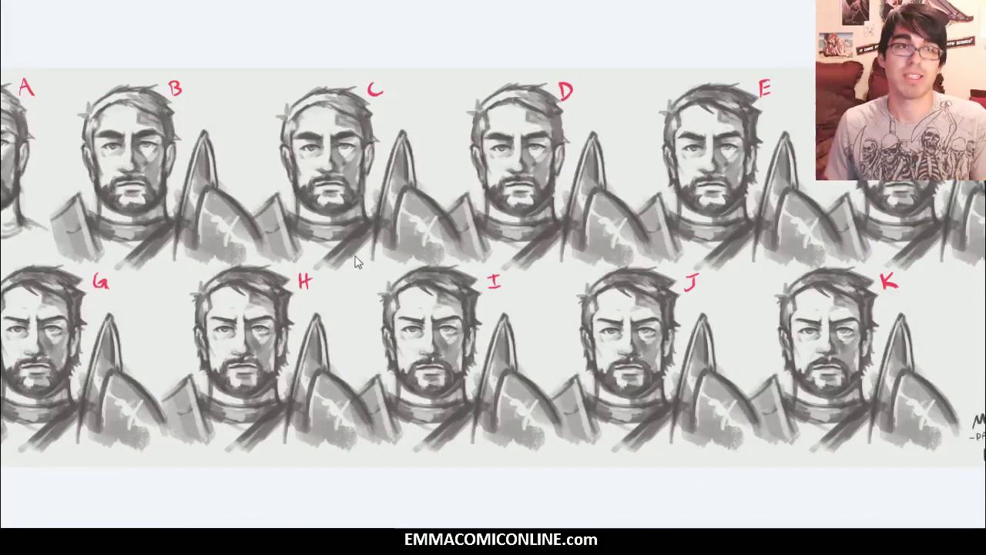
scroll(306, 270, up, 2)
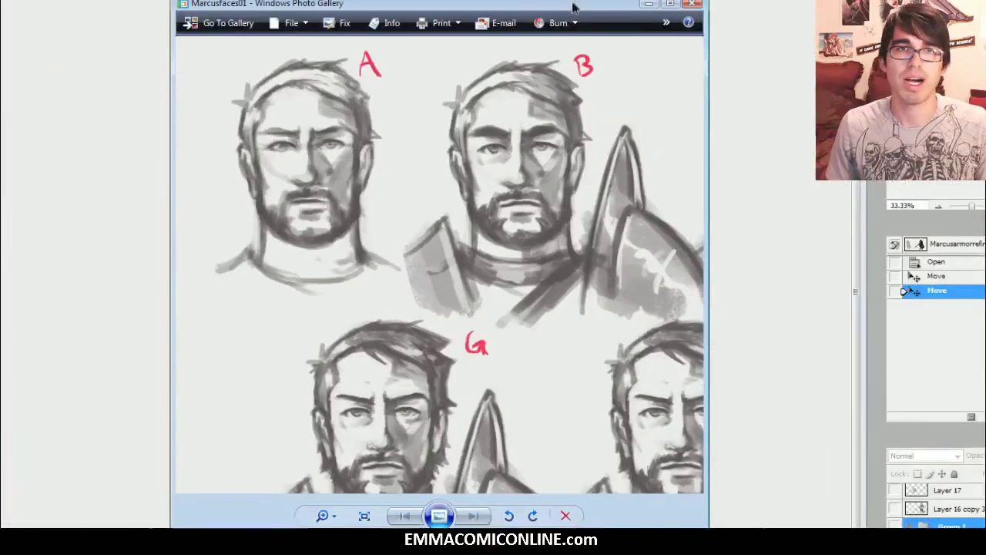
drag(571, 9, 400, 4)
drag(538, 66, 860, 67)
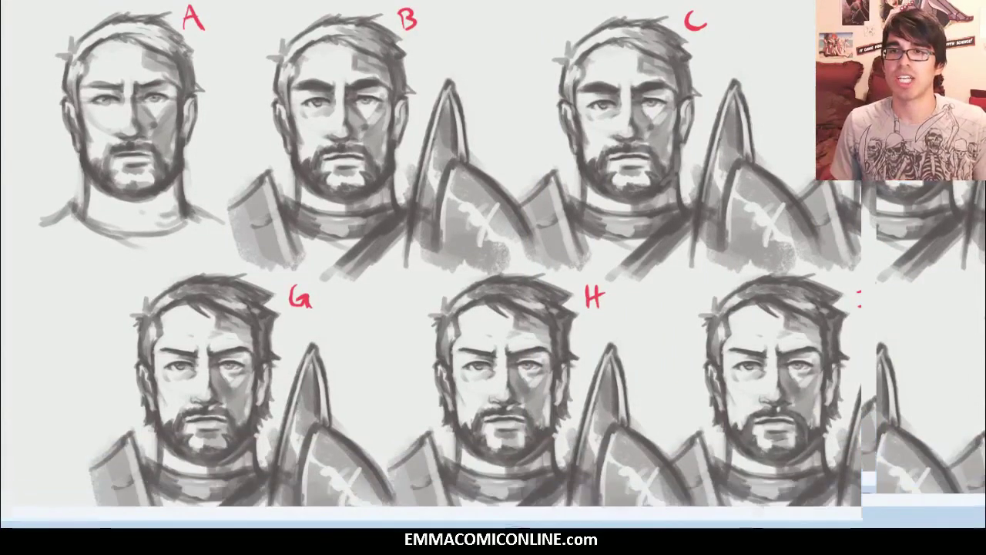
Examine the lettered face variations A to K, comparing the brows, hair and beards across both rows.
drag(574, 222, 316, 231)
mouse_move(591, 238)
mouse_down()
mouse_move(378, 259)
mouse_move(299, 251)
mouse_move(356, 244)
mouse_move(346, 190)
mouse_move(509, 311)
mouse_up()
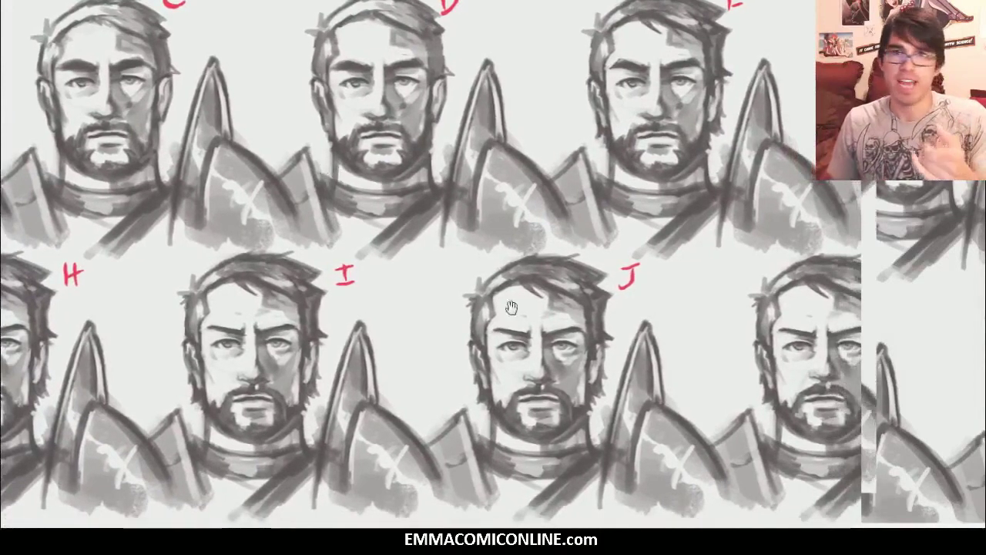
drag(705, 396, 553, 379)
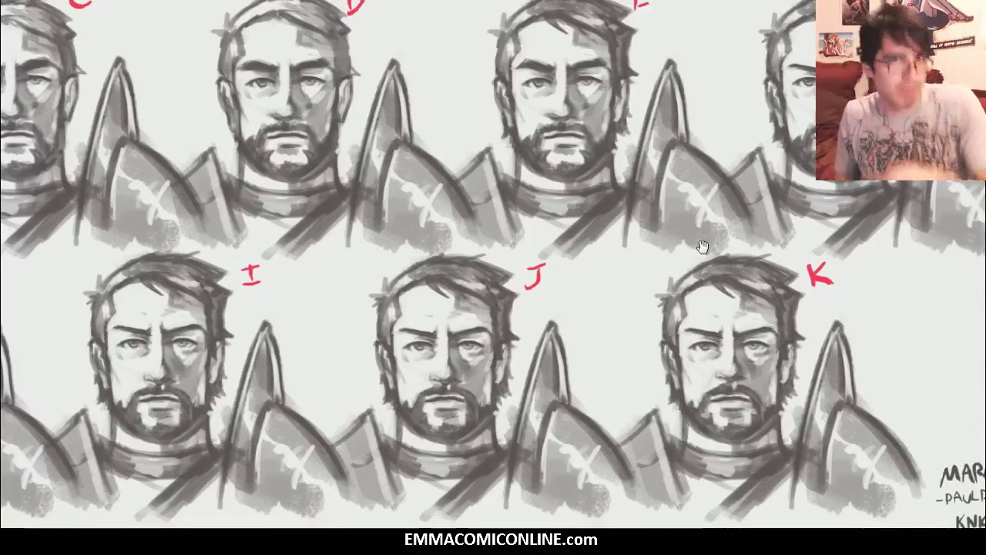
mouse_move(493, 312)
mouse_down()
mouse_move(464, 277)
mouse_move(537, 337)
mouse_move(548, 336)
mouse_move(544, 324)
mouse_up()
mouse_move(445, 281)
mouse_down()
mouse_move(819, 362)
mouse_move(689, 343)
mouse_up()
drag(709, 275, 449, 255)
mouse_move(627, 239)
mouse_down()
mouse_move(521, 242)
mouse_move(462, 182)
mouse_move(454, 252)
mouse_up()
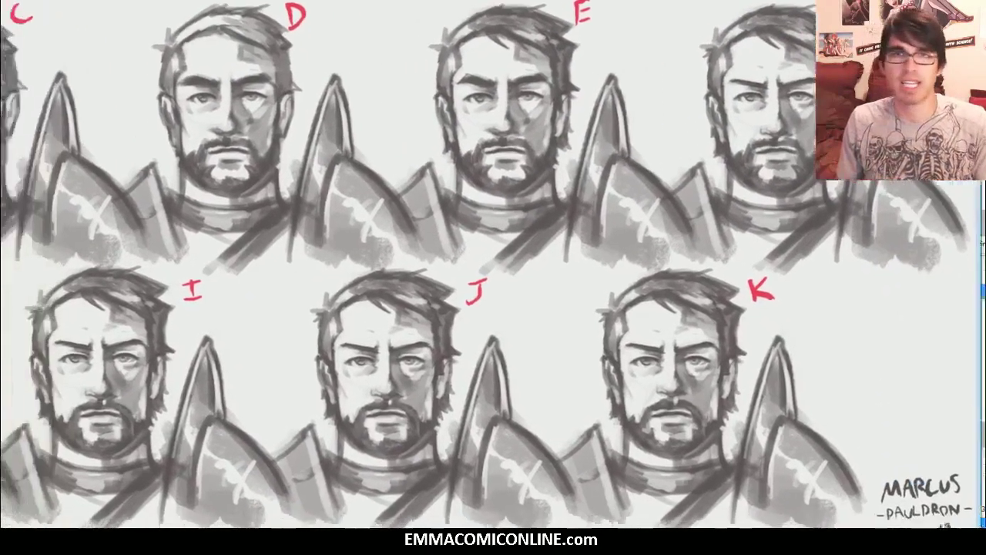
drag(687, 139, 760, 126)
scroll(577, 207, left, 8)
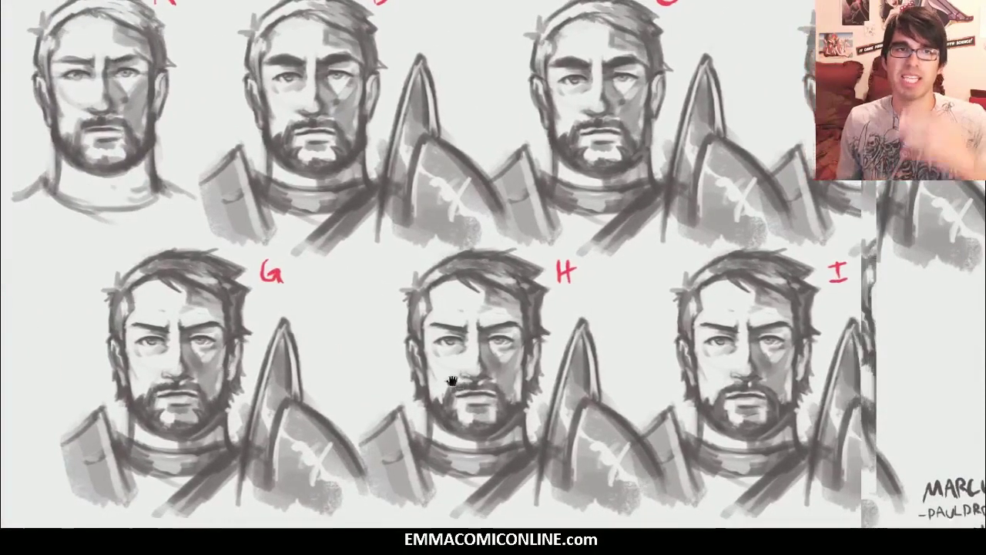
mouse_move(453, 379)
mouse_down()
mouse_move(409, 352)
mouse_move(357, 350)
mouse_up()
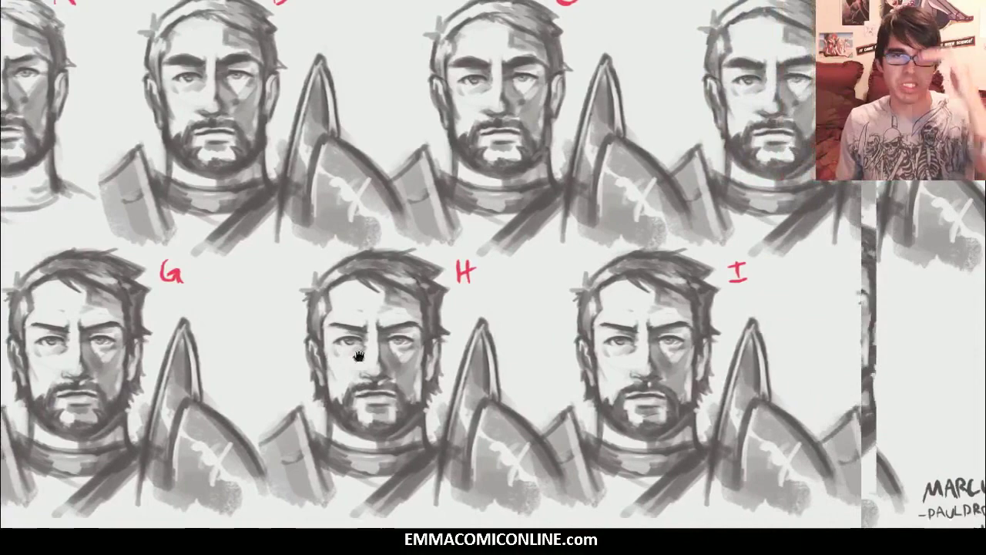
scroll(577, 346, right, 5)
scroll(617, 347, right, 4)
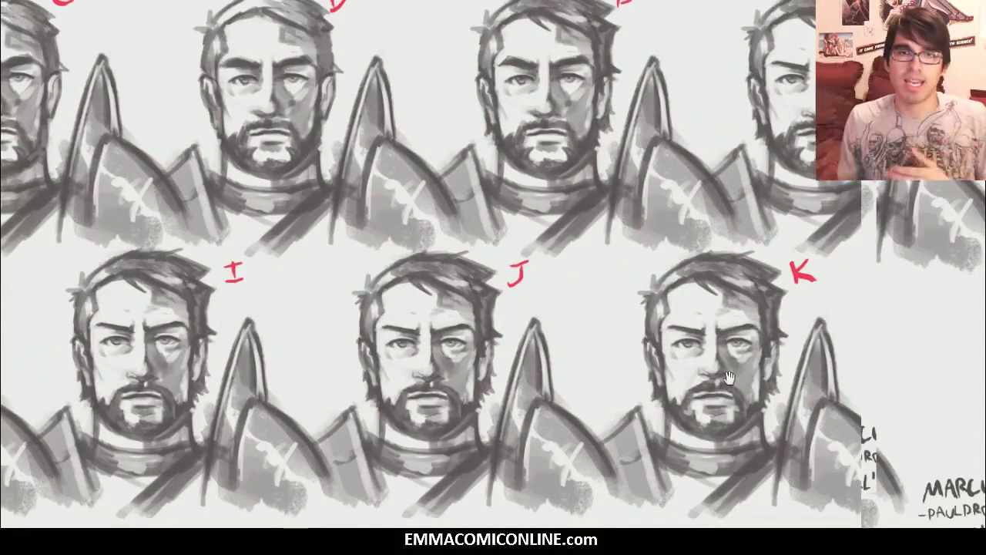
scroll(431, 262, right, 2)
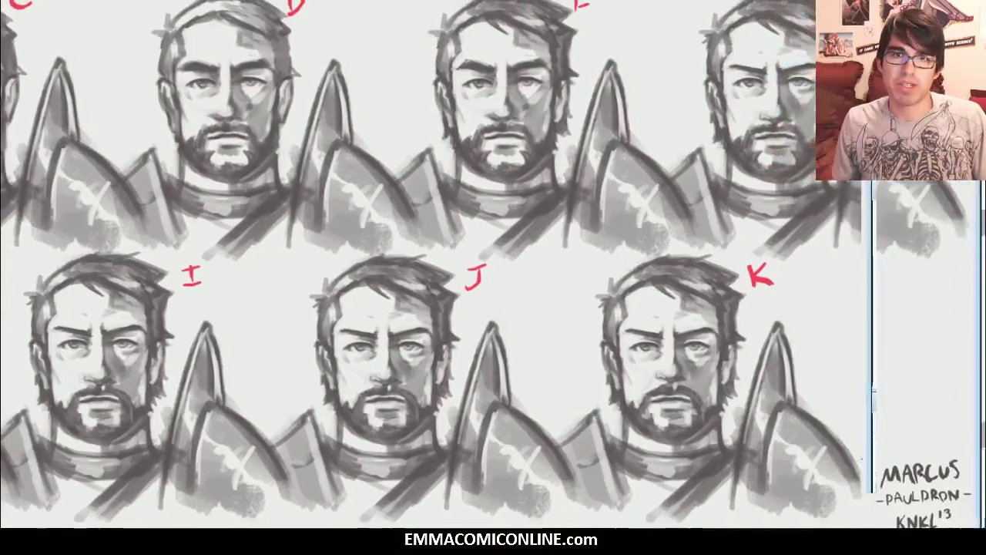
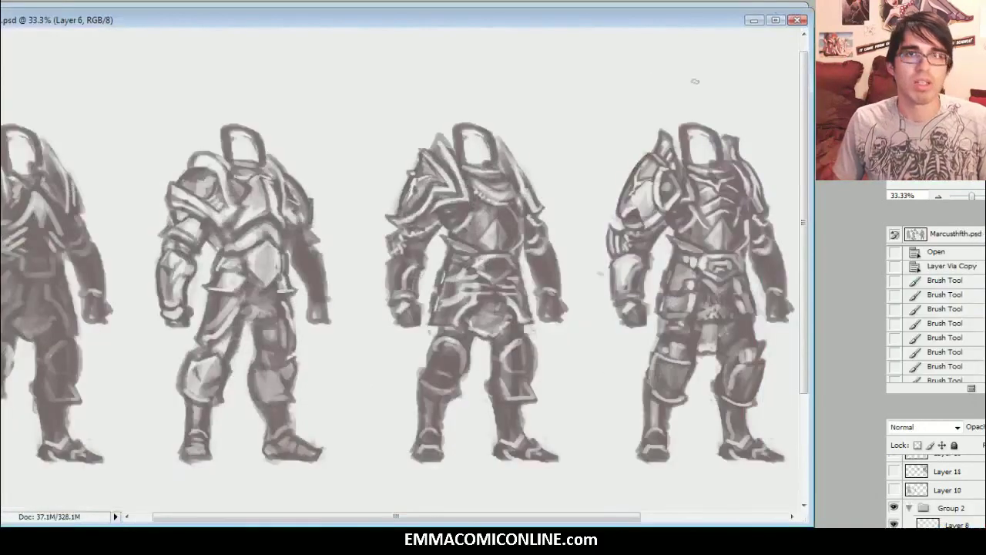
Maximize the Marcusthfth.psd document and examine the row of grey armour variations and the separate armour detail sketches.
click(781, 24)
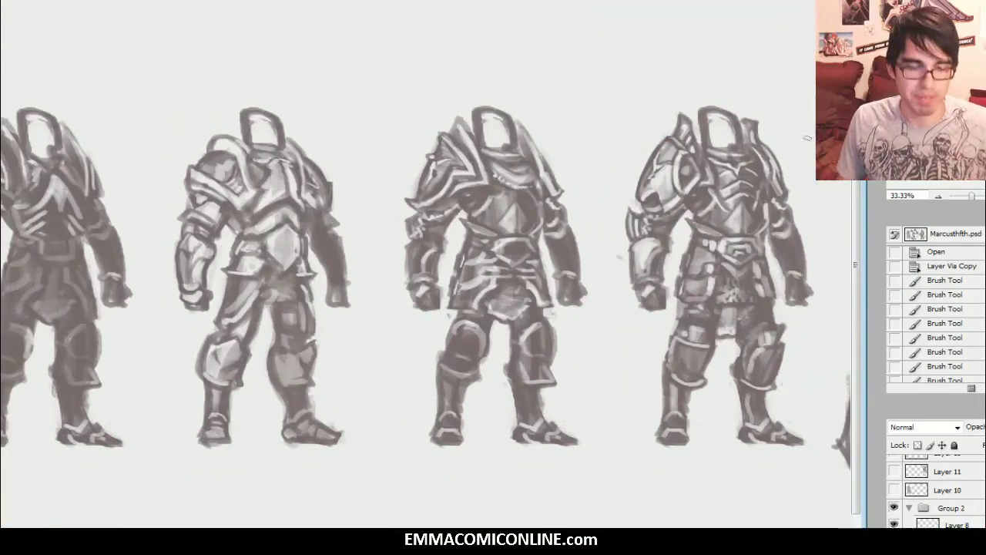
mouse_move(308, 326)
mouse_down()
mouse_move(254, 314)
mouse_move(283, 314)
mouse_move(266, 346)
mouse_move(312, 331)
mouse_up()
mouse_move(524, 328)
mouse_down()
mouse_move(393, 326)
mouse_move(289, 310)
mouse_move(260, 282)
mouse_up()
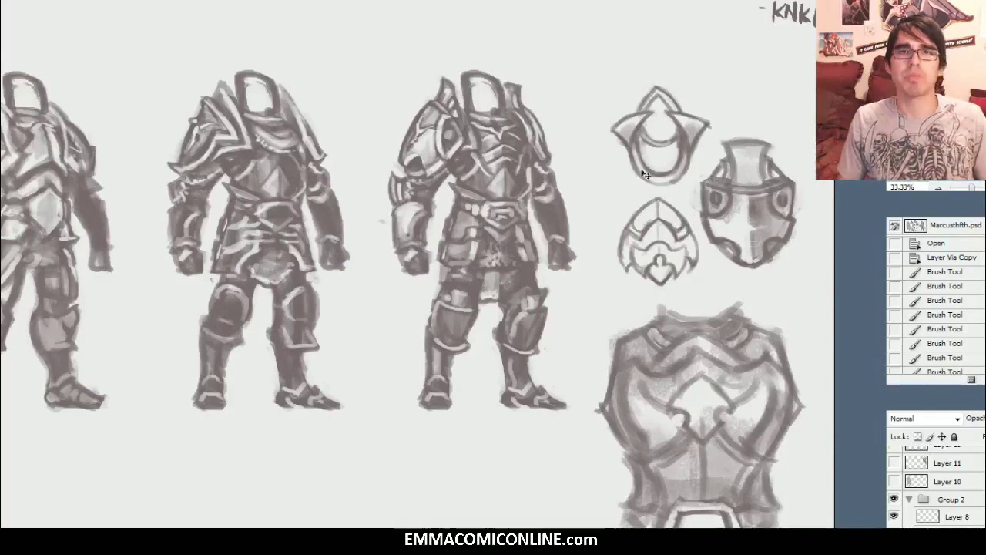
mouse_move(462, 270)
mouse_down()
mouse_move(514, 293)
mouse_move(890, 281)
mouse_move(450, 281)
mouse_up()
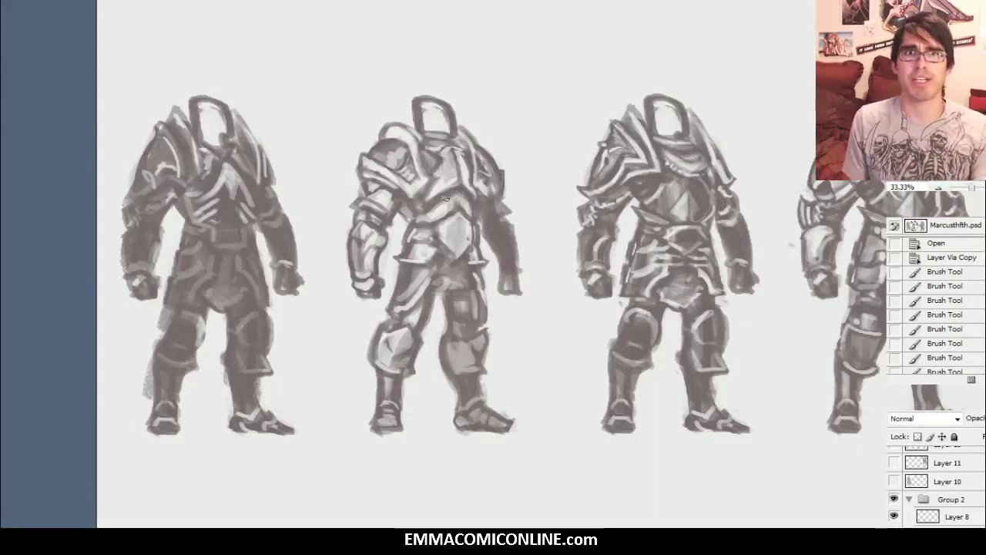
Set the brush's foreground colour to red, e21818.
drag(460, 186, 472, 198)
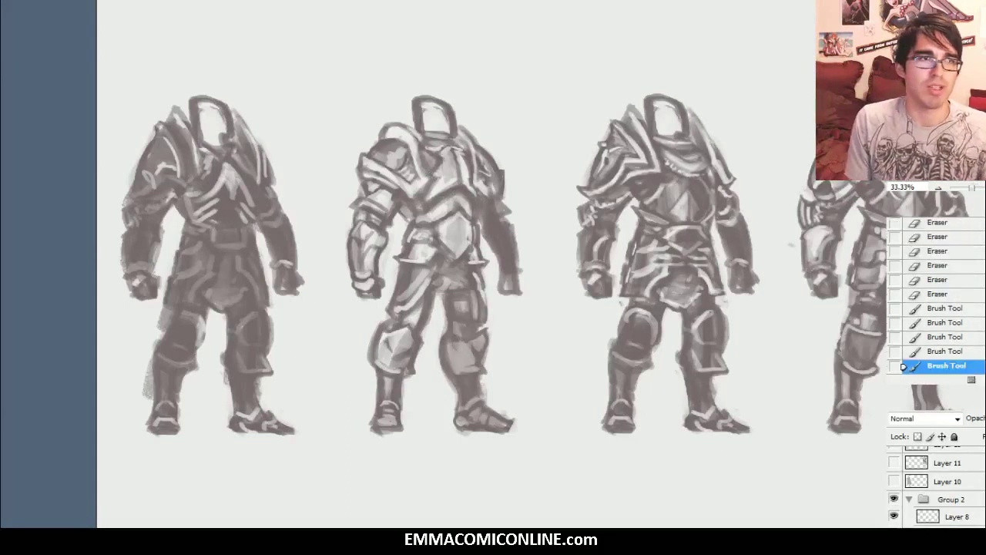
click(699, 324)
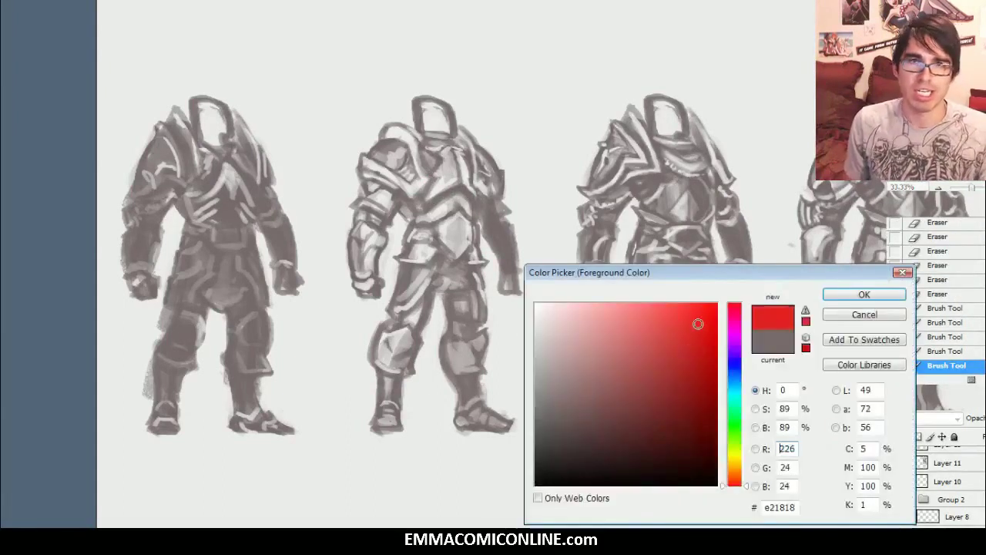
click(864, 295)
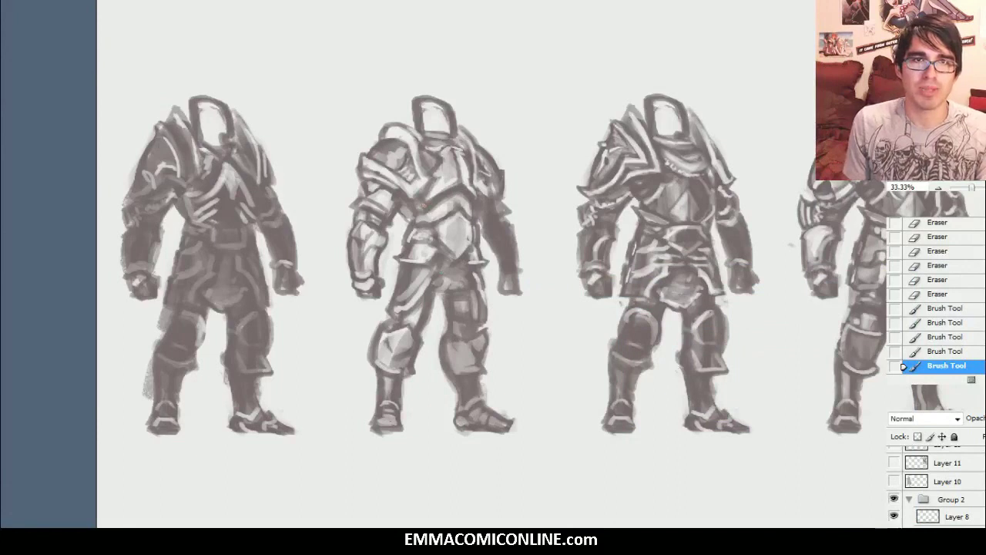
Outline the chest plate, midsection and waist armour shapes of the second knight with red brush strokes.
mouse_move(420, 206)
mouse_down()
mouse_move(456, 186)
mouse_move(481, 202)
mouse_up()
mouse_move(468, 148)
mouse_down()
mouse_move(482, 204)
mouse_move(475, 151)
mouse_up()
mouse_move(415, 171)
mouse_down()
mouse_move(417, 206)
mouse_move(457, 209)
mouse_move(483, 229)
mouse_move(440, 222)
mouse_move(408, 242)
mouse_move(452, 268)
mouse_move(488, 242)
mouse_move(496, 271)
mouse_move(487, 242)
mouse_up()
mouse_move(436, 248)
mouse_down()
mouse_move(423, 264)
mouse_move(407, 247)
mouse_up()
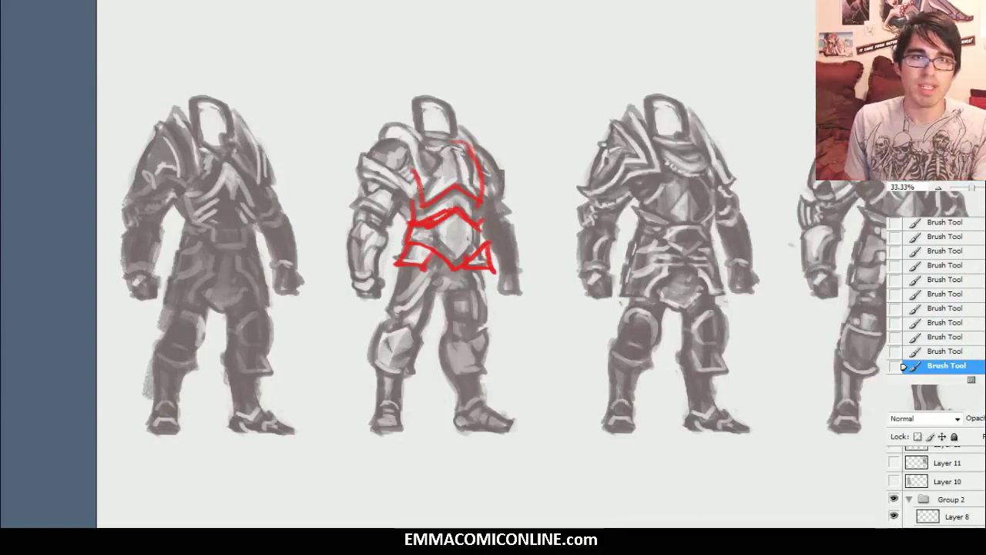
Revert the document to the last Eraser state in the history to remove the red outlines from the second knight.
click(956, 266)
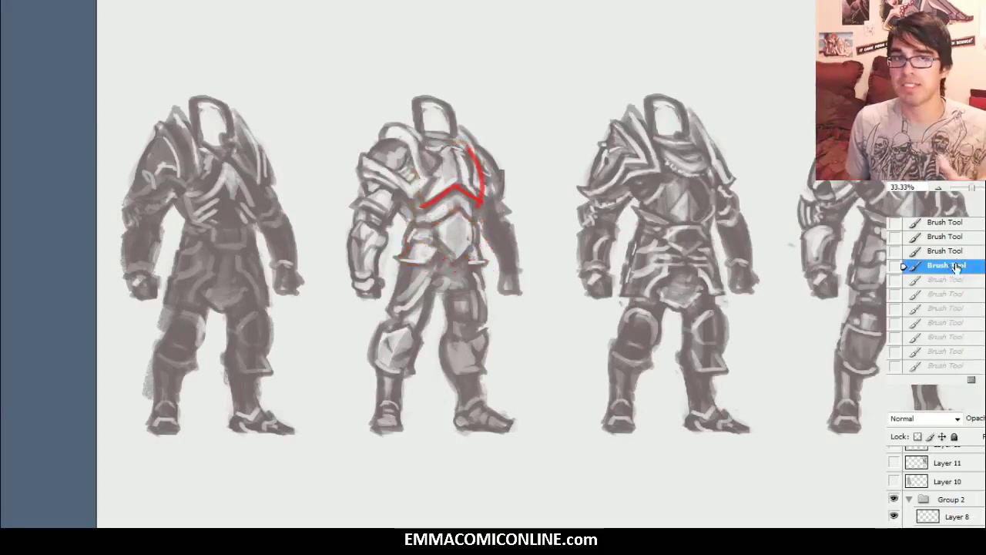
scroll(973, 268, up, 2)
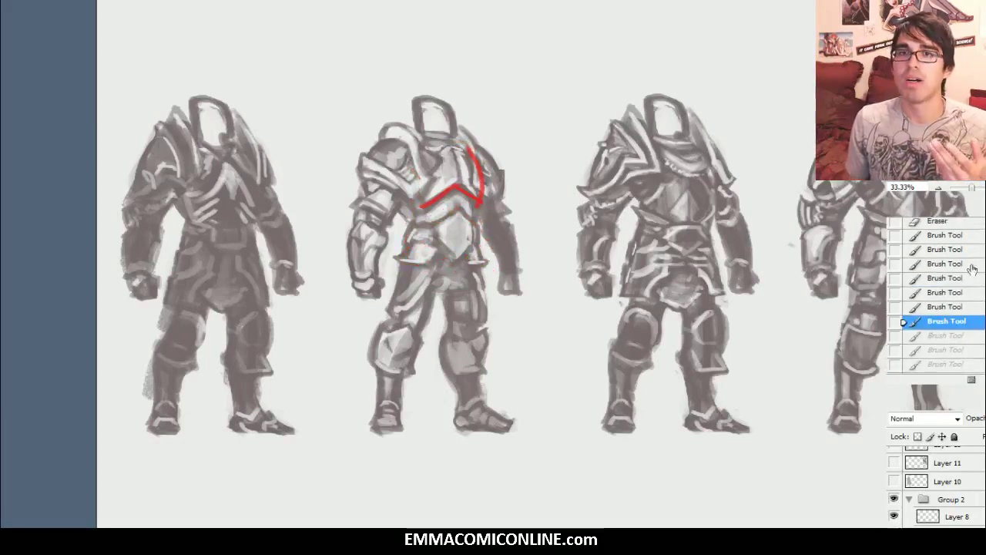
click(941, 221)
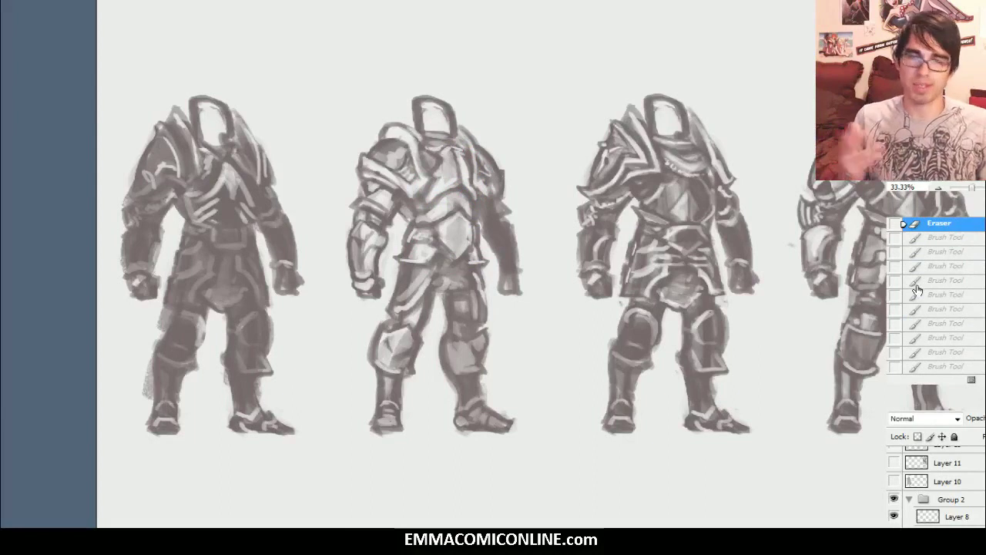